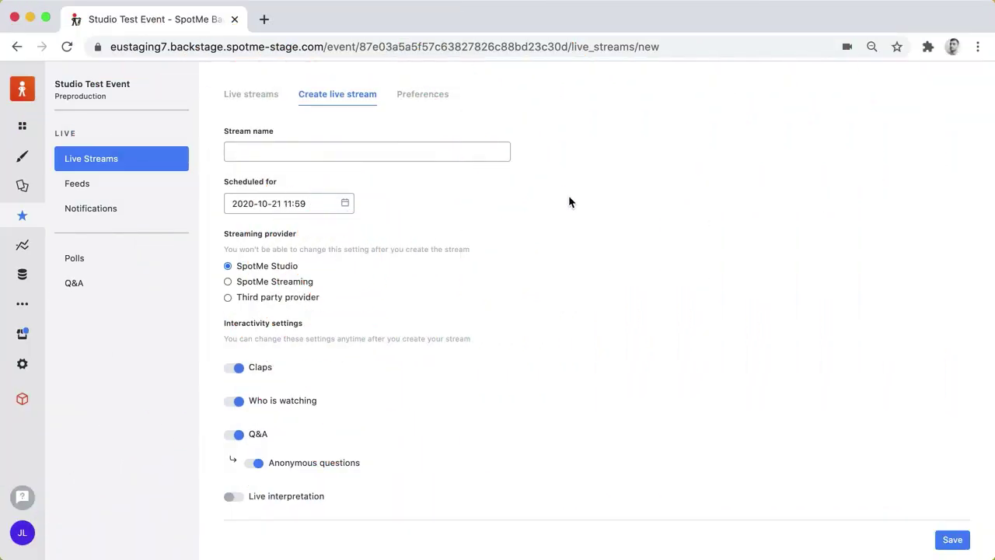
- Create and save a live stream named "Studio first look" with SpotMe Studio as provider and Who is watching enabled
left_click(315, 151)
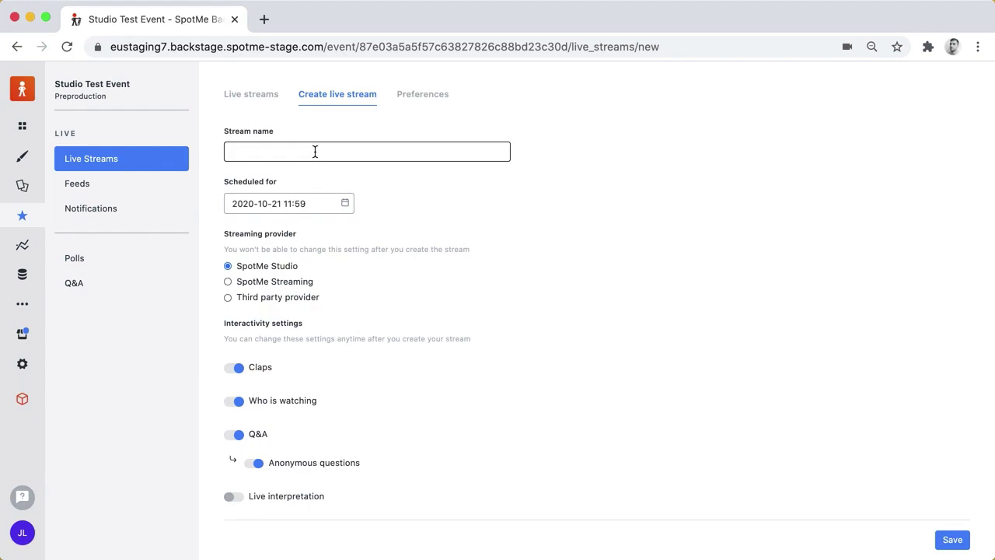
left_click(315, 151)
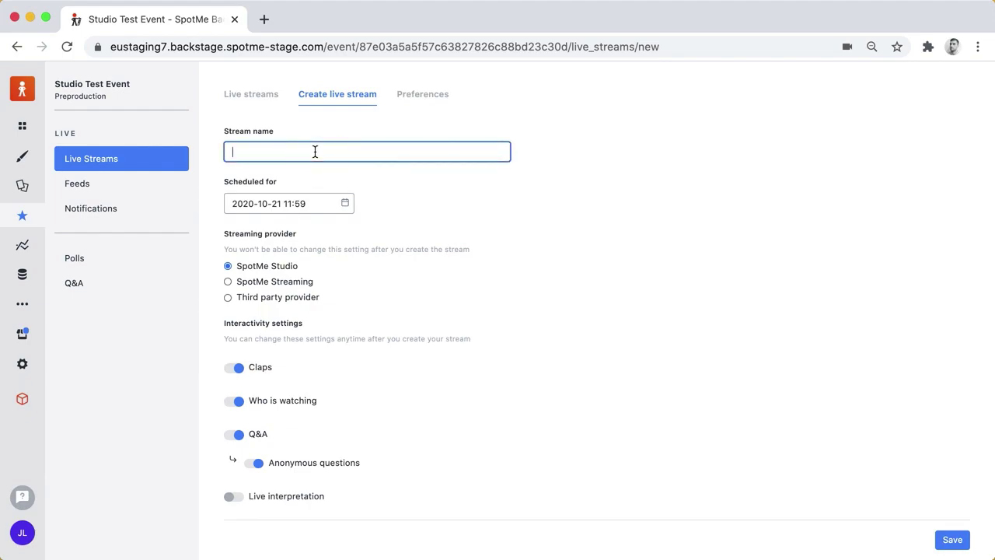
type("Studio first look")
left_click(237, 401)
left_click(238, 401)
left_click(953, 540)
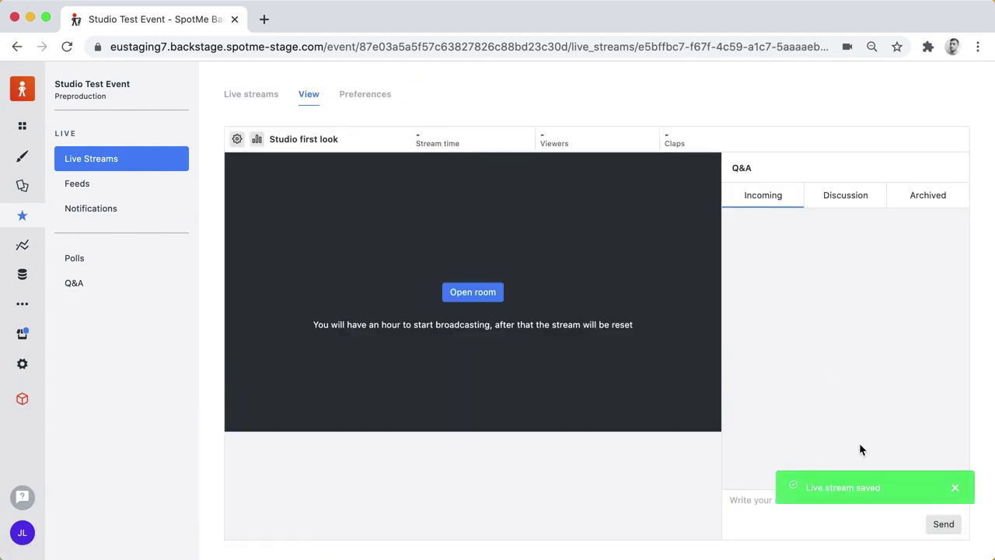
left_click(954, 488)
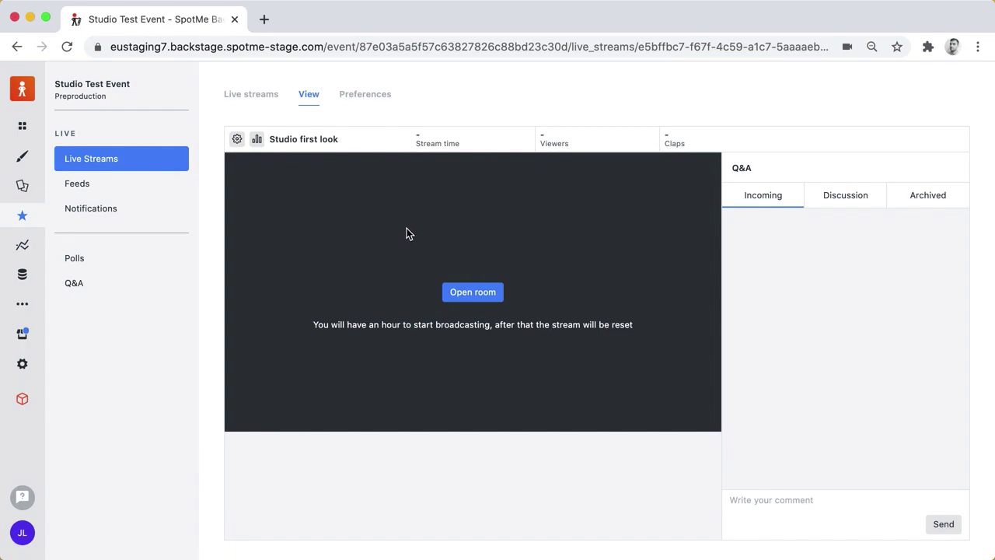
- Review the saved stream's settings and the Discussion, Archived and Incoming lists of its Q&A
left_click(238, 140)
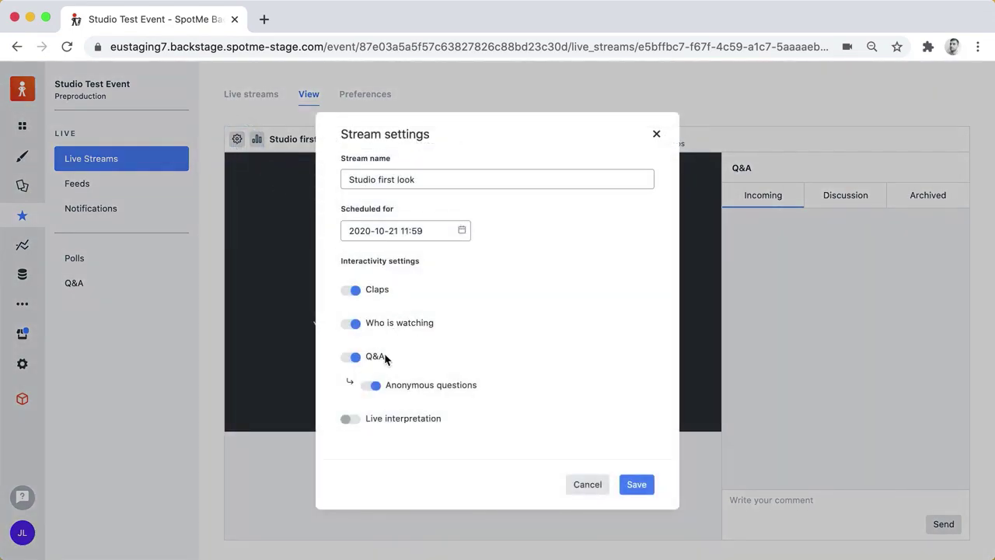
left_click(656, 137)
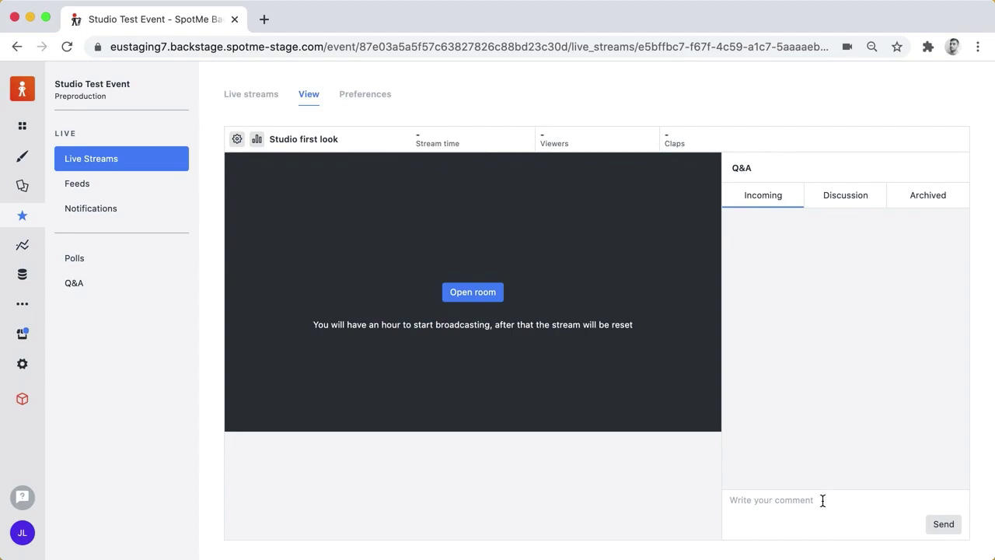
left_click(817, 205)
left_click(933, 204)
left_click(780, 209)
left_click(828, 506)
- Open the stream's room and check the microphone and camera options for the host
left_click(473, 301)
left_click(618, 345)
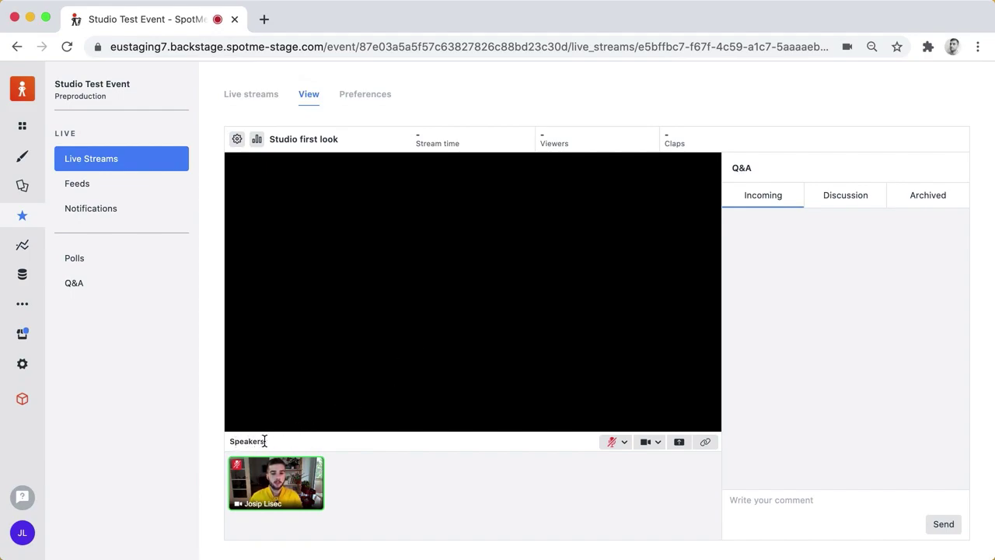
mouse_move(294, 500)
mouse_move(237, 472)
left_click(625, 444)
left_click(626, 446)
left_click(658, 445)
left_click(658, 448)
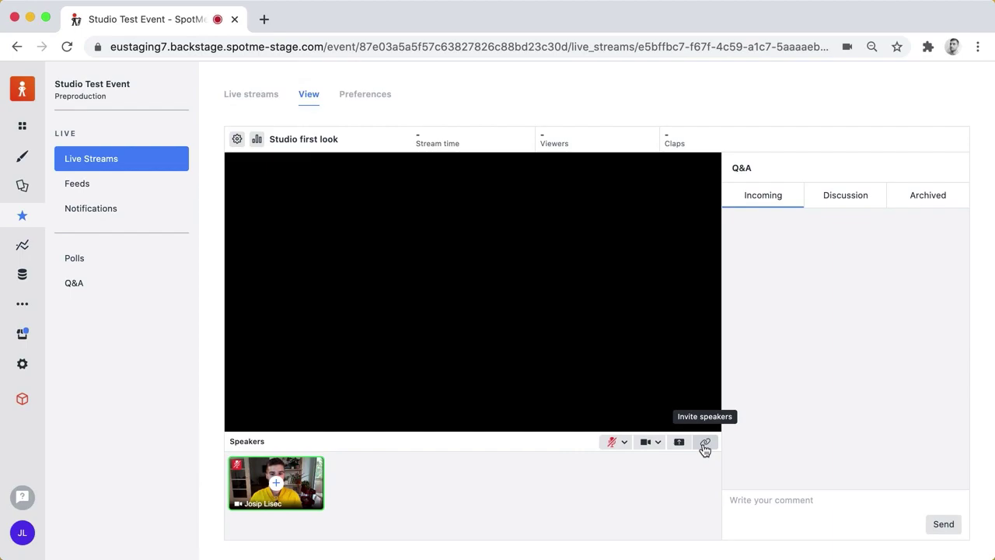
- Copy the link for inviting speakers to the room and close the invitation dialog
left_click(704, 446)
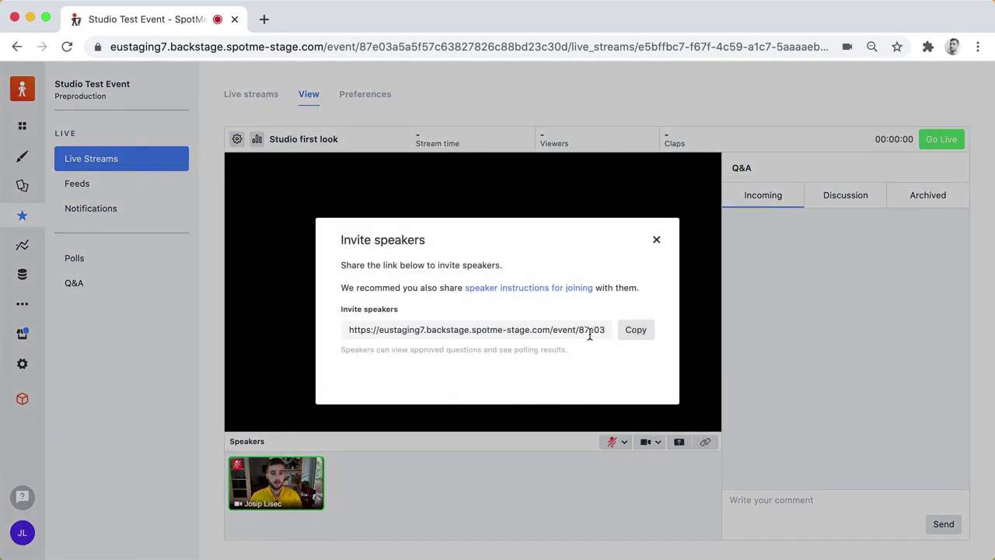
left_click(636, 335)
left_click(637, 328)
left_click(657, 240)
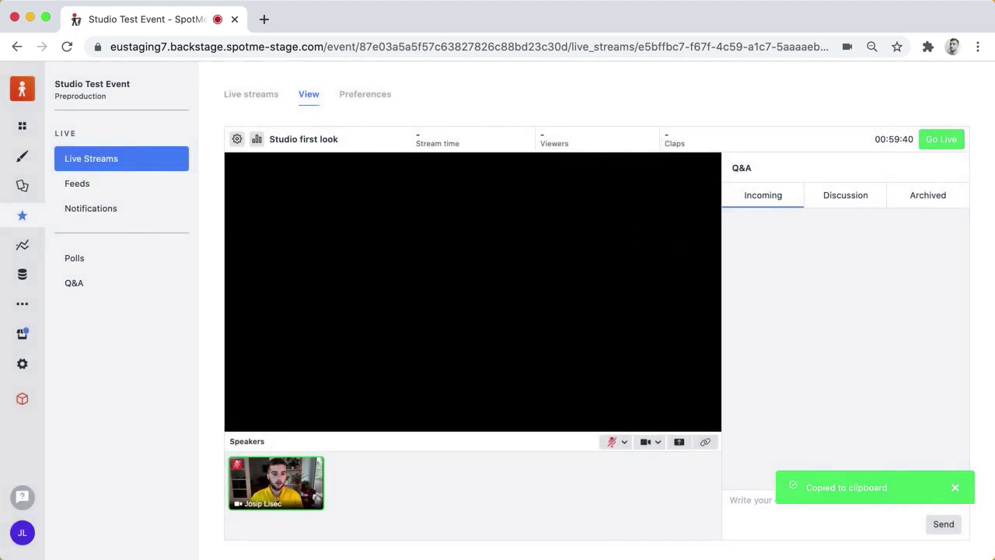
left_click(421, 541)
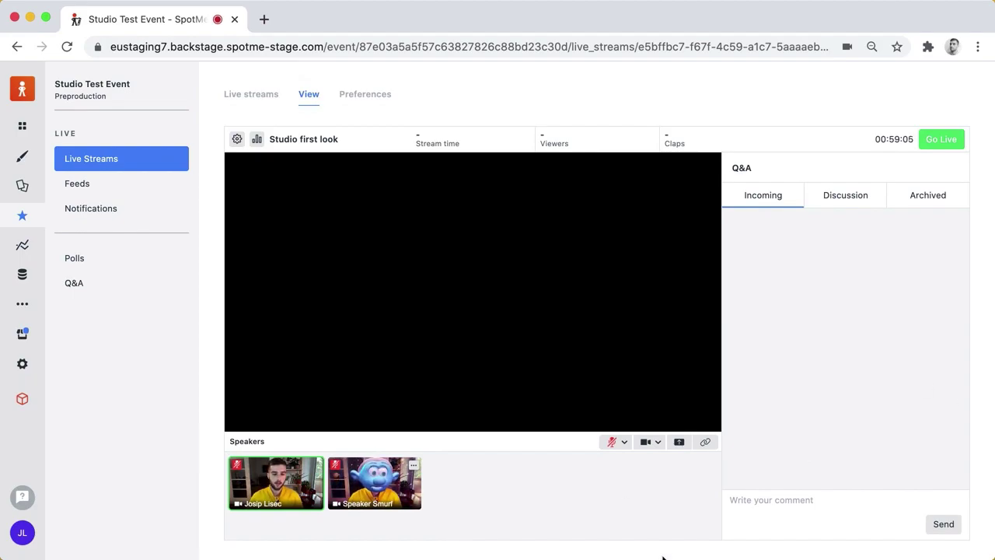
- Switch to the speaker's Firefox window and share the "Polling tutorial for speakers - Google Slides" window in the room
key("super+Tab")
left_click_drag(633, 138, 631, 24)
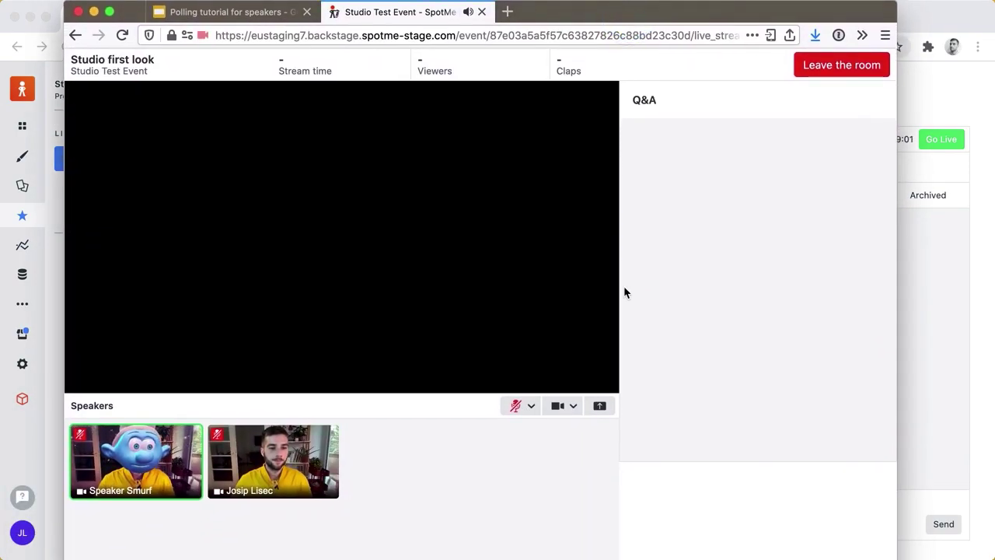
left_click(506, 495)
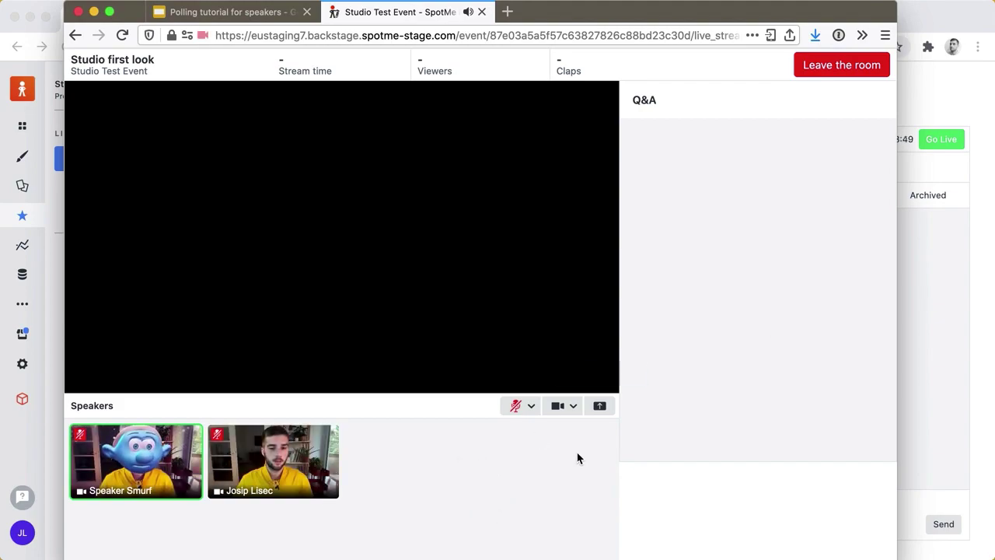
left_click(598, 407)
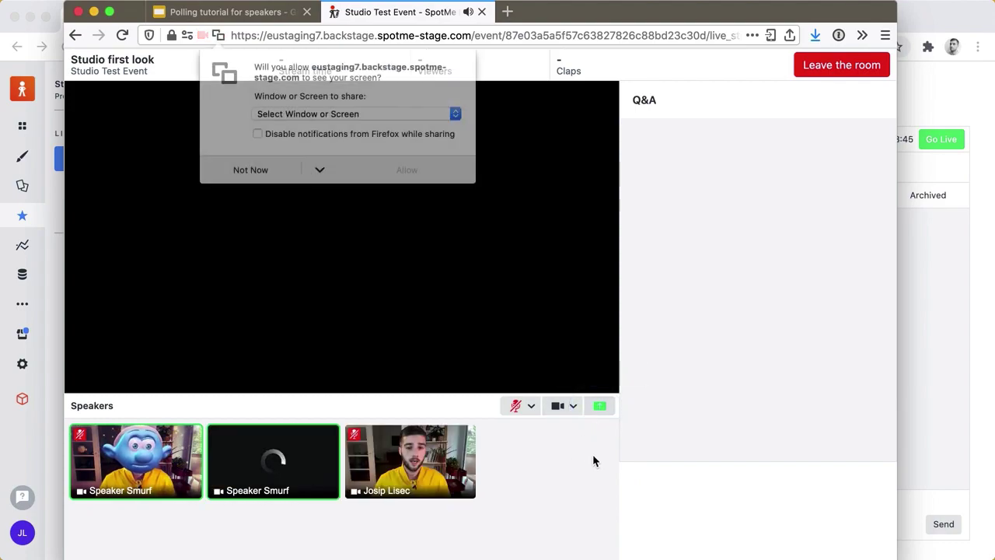
left_click(301, 117)
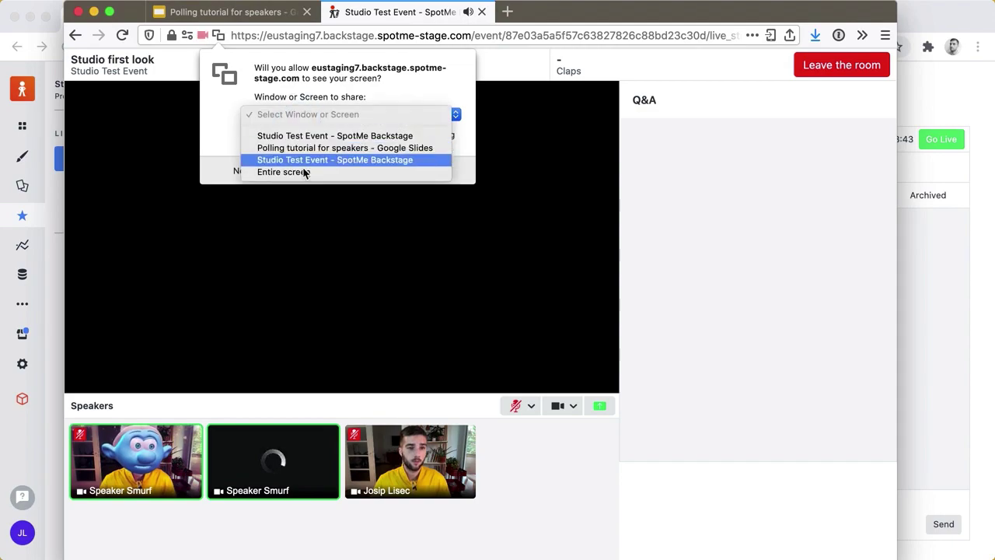
left_click(309, 151)
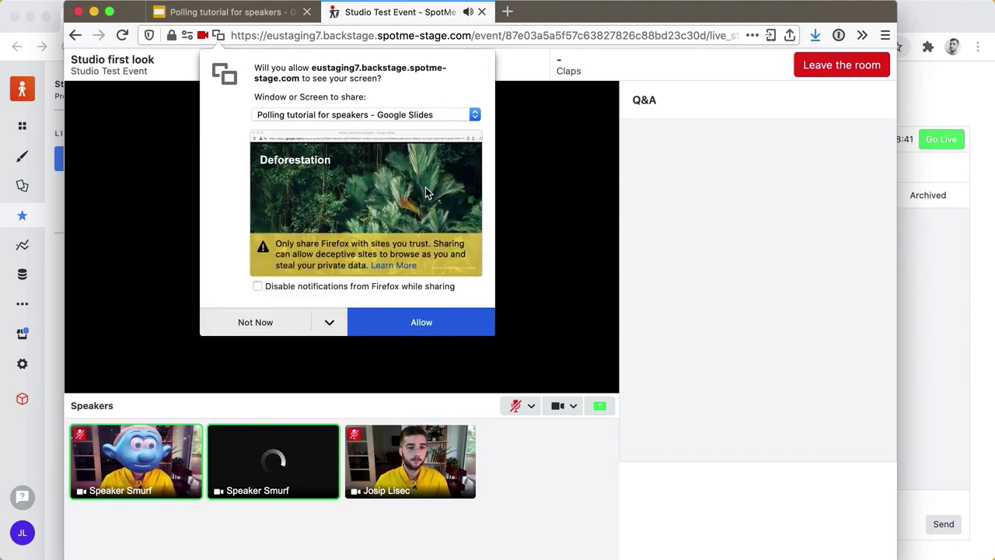
left_click(425, 323)
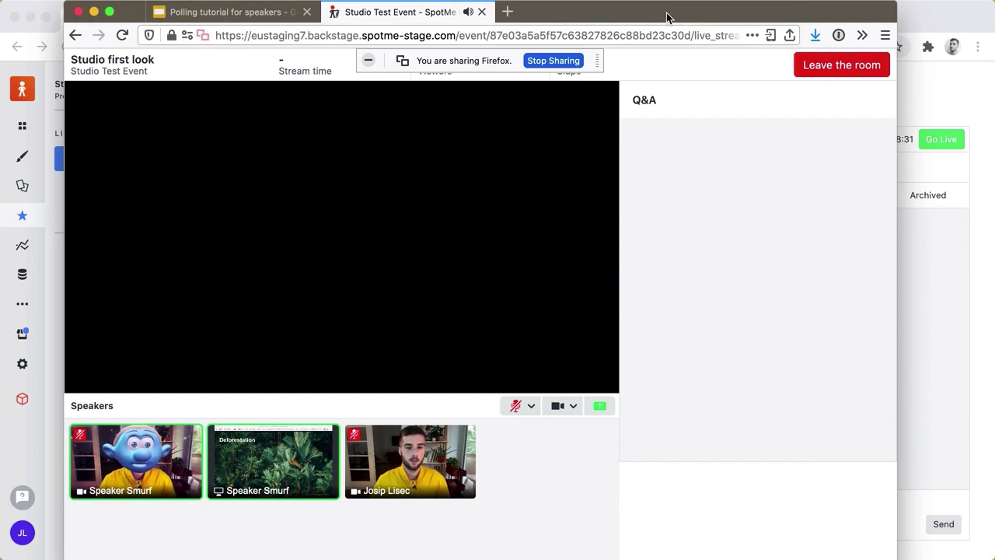
- Switch back to the organizer's Chrome window and put the host's camera, the speaker's camera and the shared slides on stage
key("super+Tab")
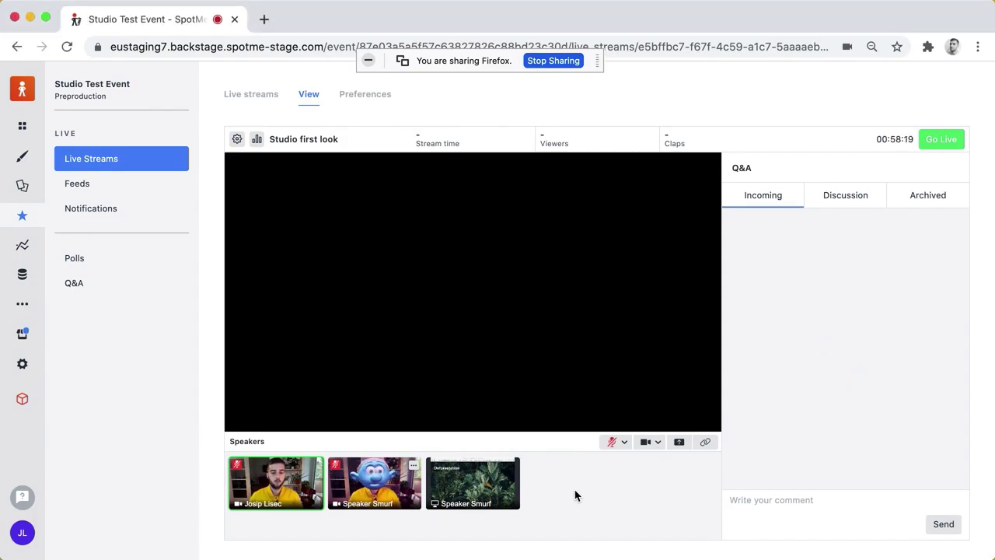
mouse_move(238, 499)
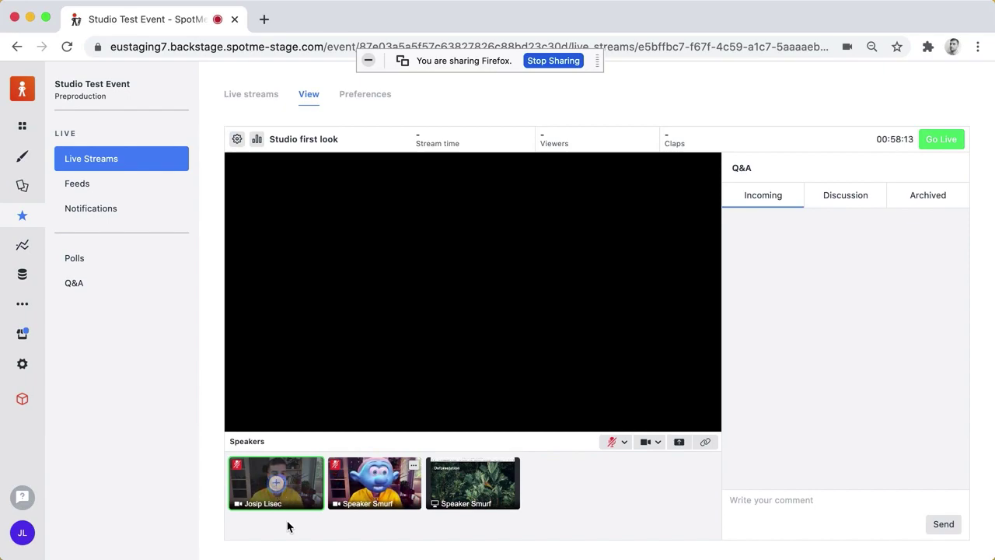
mouse_move(374, 486)
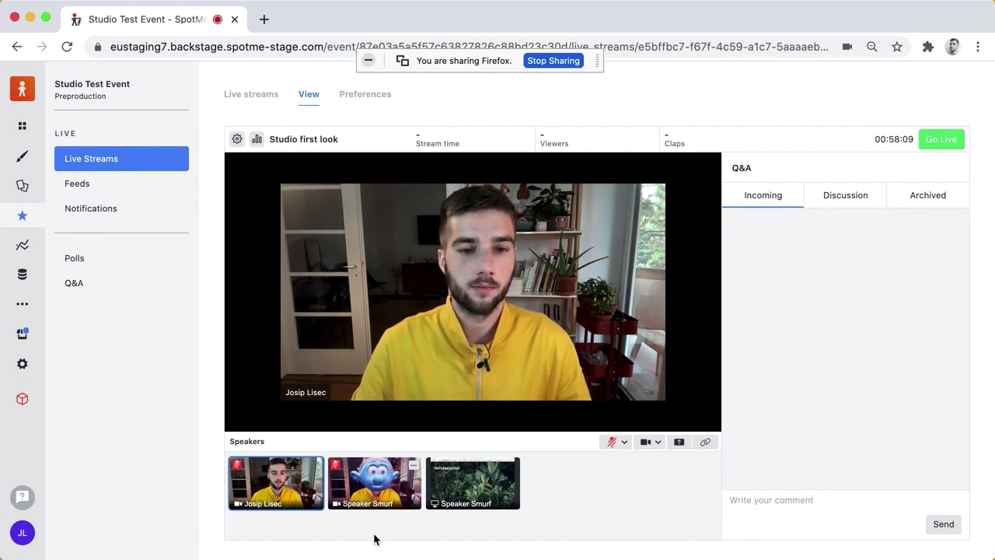
left_click(374, 486)
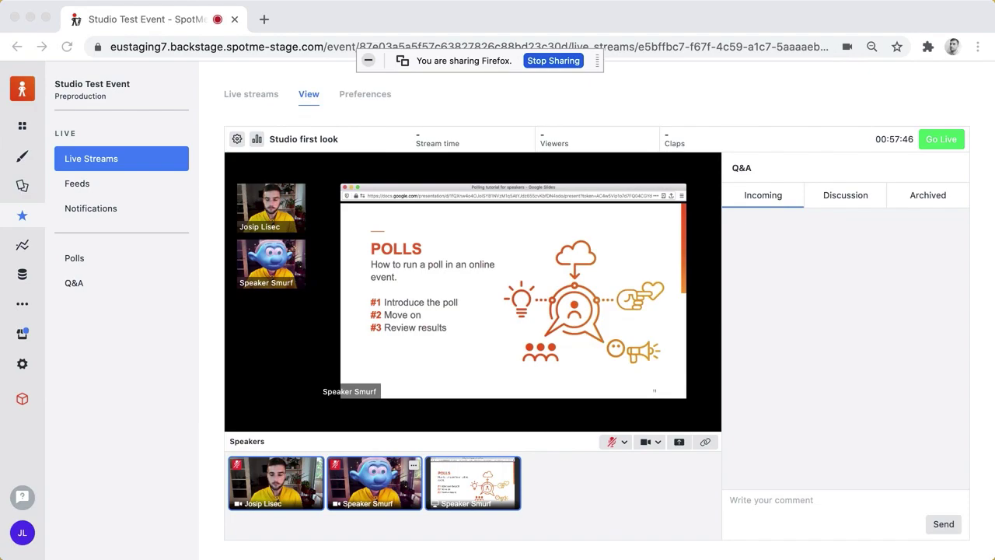
left_click(574, 507)
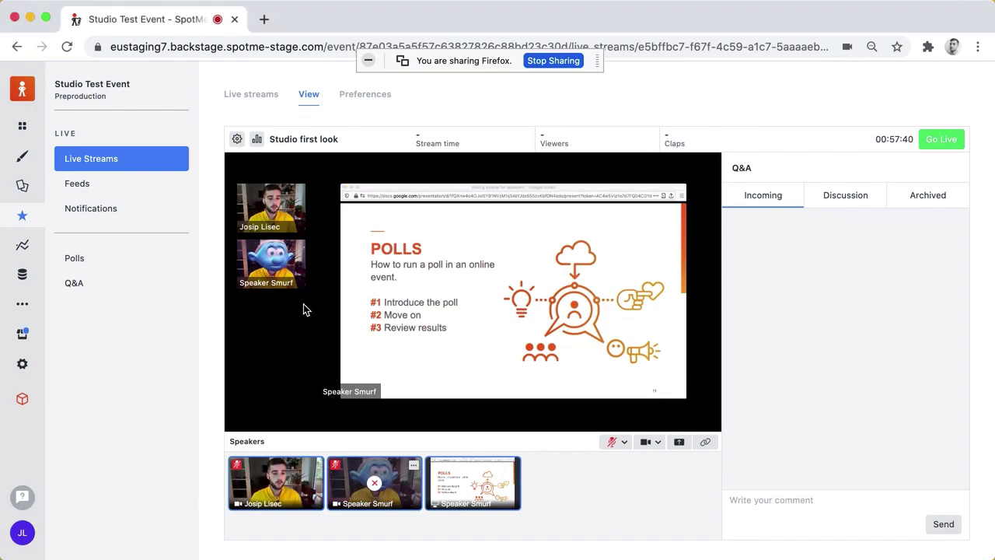
- Remove the host's camera and the shared slides from the stage, keeping only the speaker's camera on it
mouse_move(277, 492)
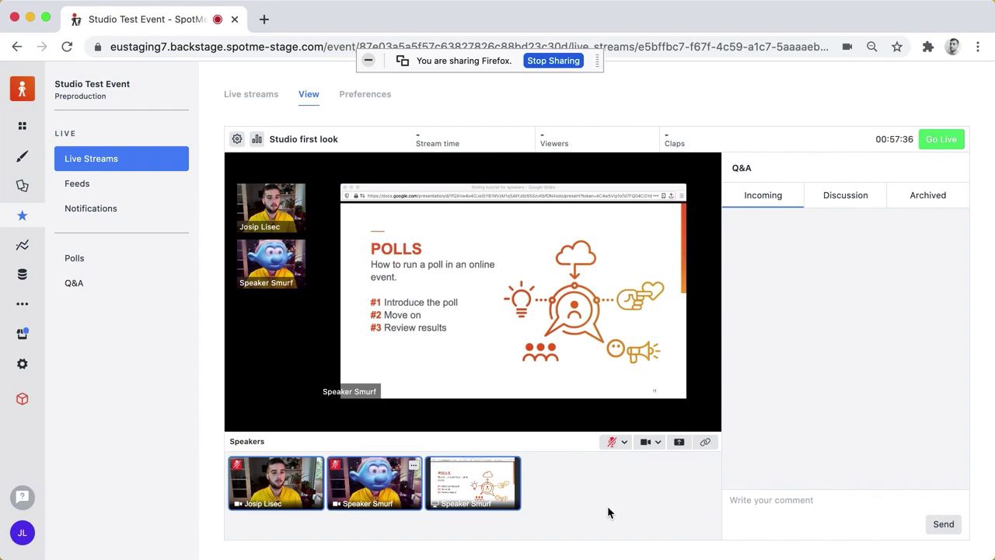
left_click(282, 505)
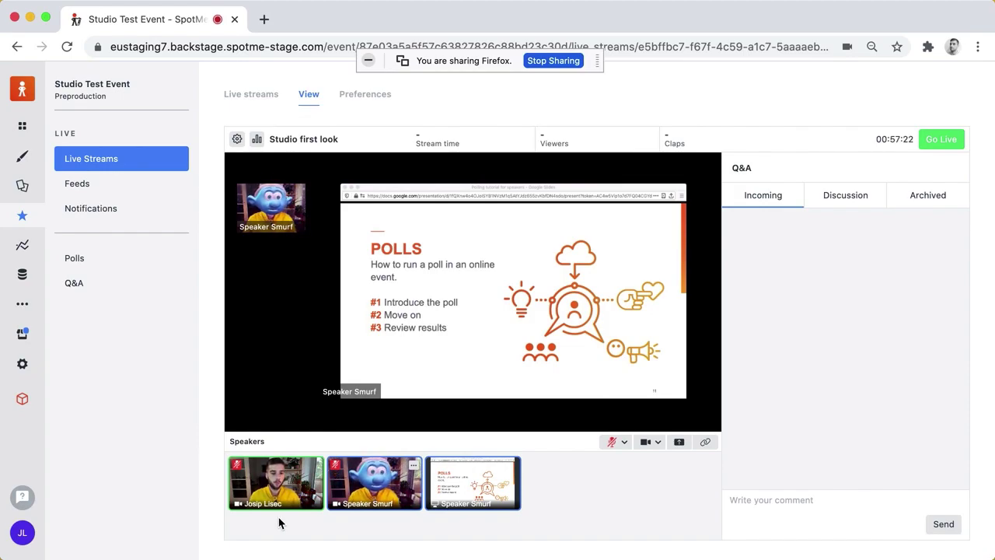
mouse_move(459, 493)
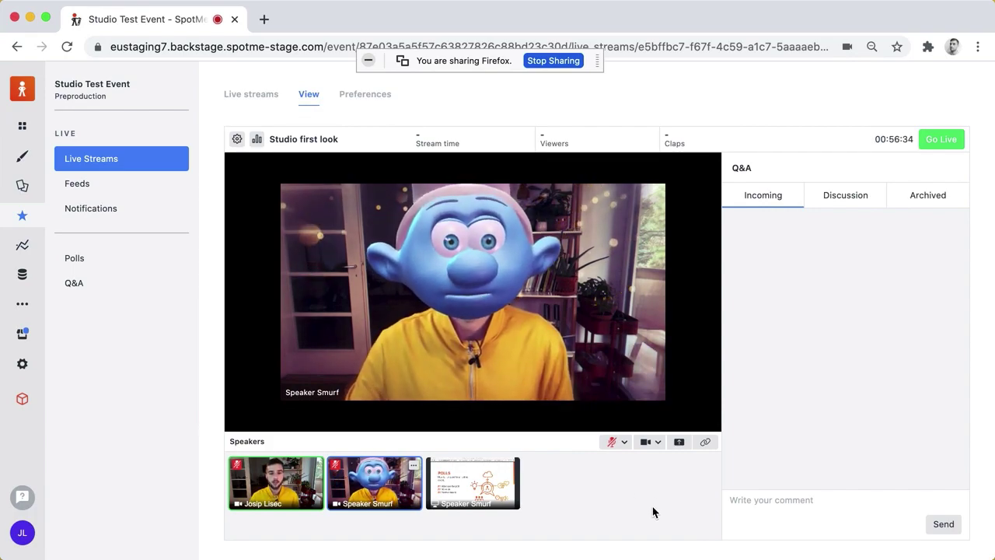
left_click(847, 345)
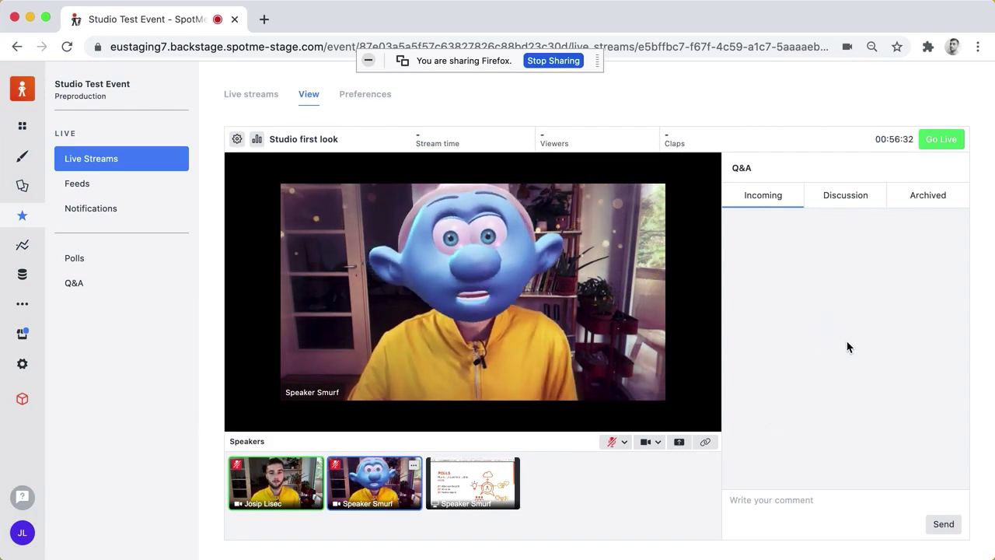